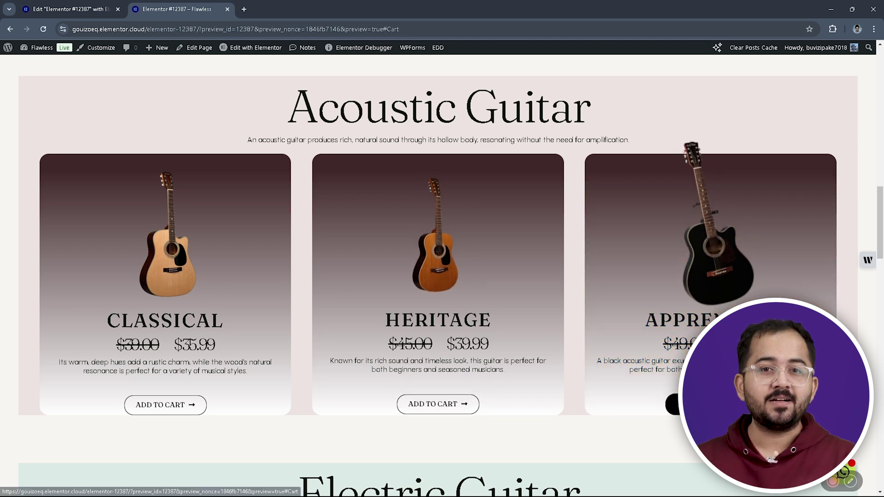
{"action": "left_click", "coordinate": [179, 400]}
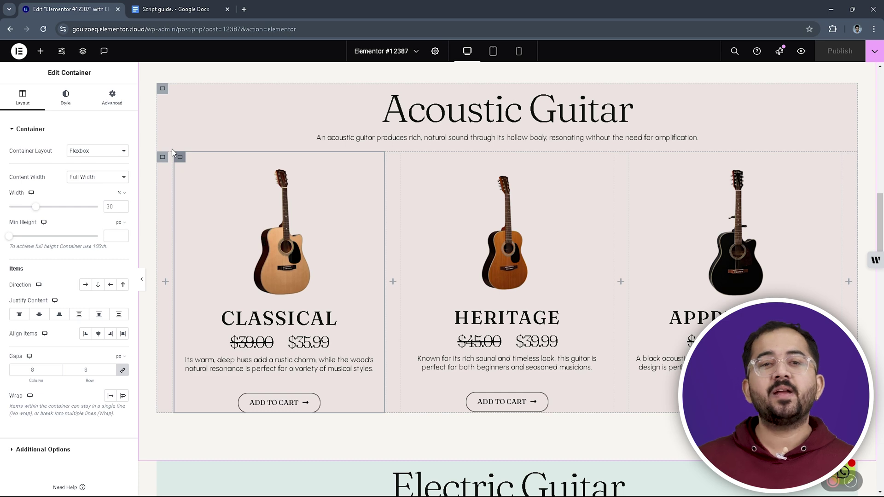
Step: Give the Classical card container a gradient background with first color #3F2828 at location 6%
{"action": "left_click", "coordinate": [66, 99]}
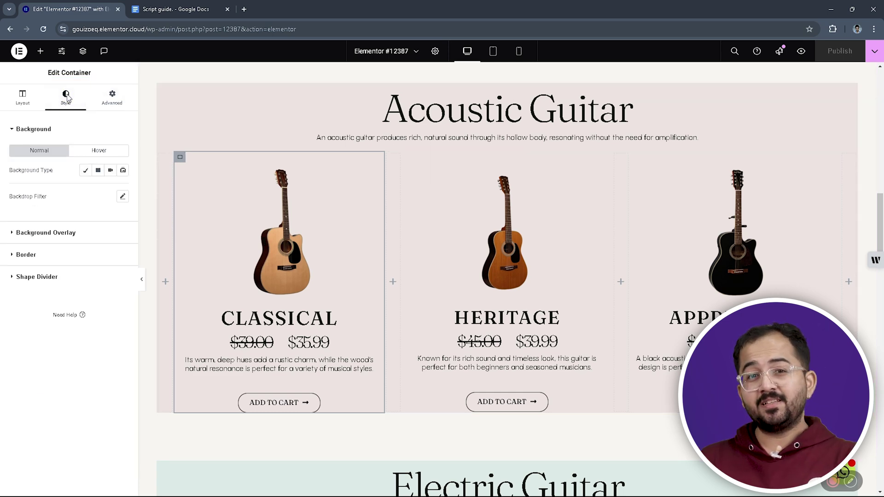
{"action": "left_click", "coordinate": [98, 170]}
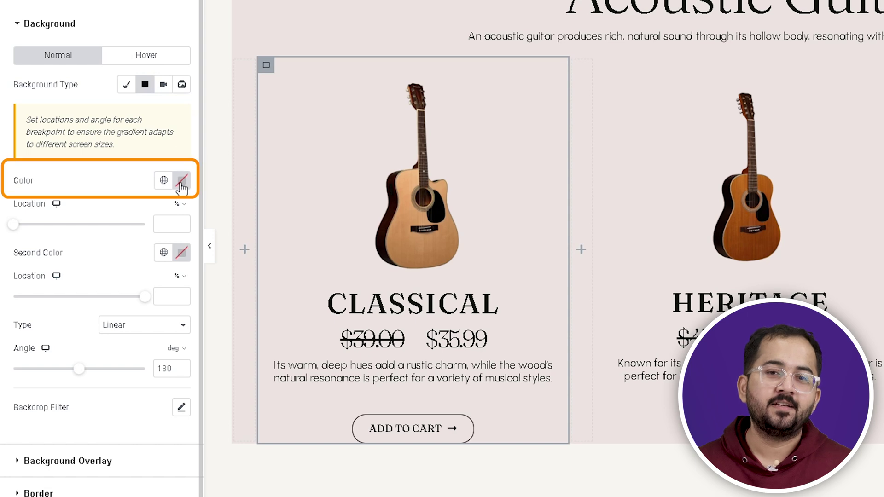
{"action": "left_click", "coordinate": [182, 184]}
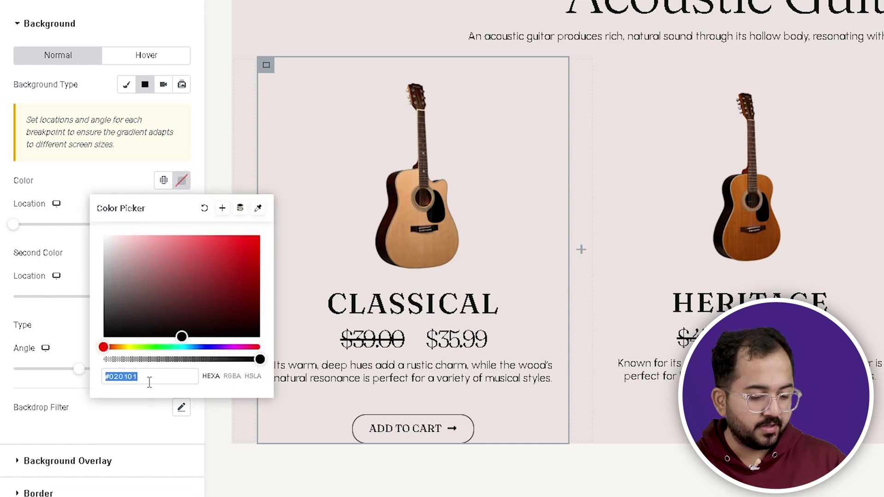
{"action": "key", "text": "BackSpace"}
{"action": "key", "text": "BackSpace"}
{"action": "key", "text": "BackSpace"}
{"action": "key", "text": "BackSpace"}
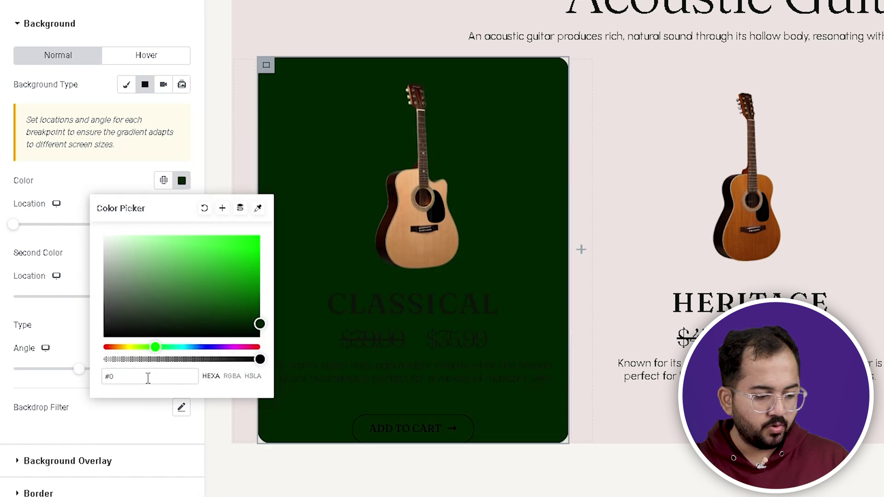
{"action": "key", "text": "ctrl+v"}
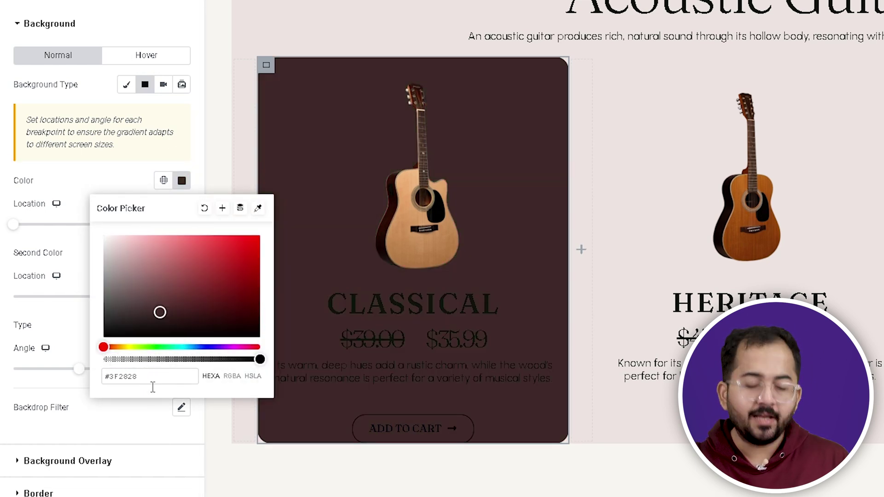
{"action": "left_click", "coordinate": [227, 427]}
Step: Set the second color of the Classical card's normal gradient to white at location 100%
{"action": "left_click", "coordinate": [181, 252]}
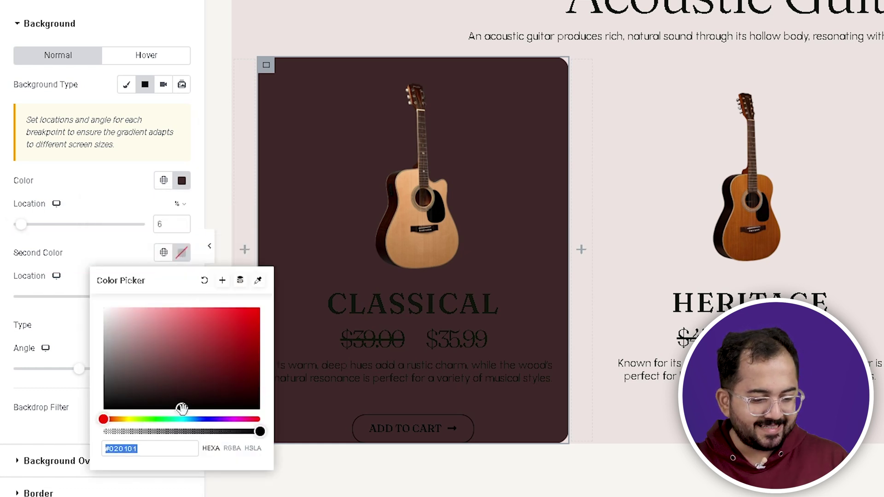
{"action": "left_click_drag", "start_coordinate": [111, 318], "coordinate": [95, 294]}
{"action": "left_click", "coordinate": [207, 222]}
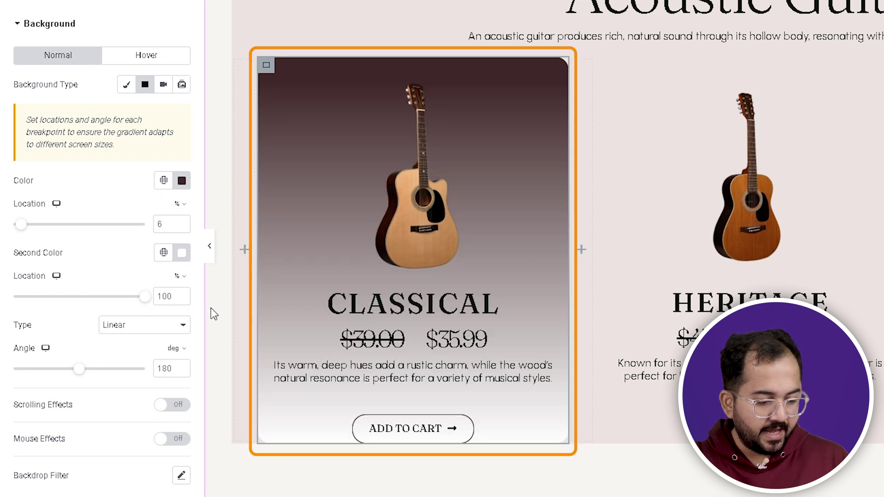
Step: Configure the Classical card's hover background as a gradient with first color #3F2828 at location 6%
{"action": "left_click", "coordinate": [143, 59]}
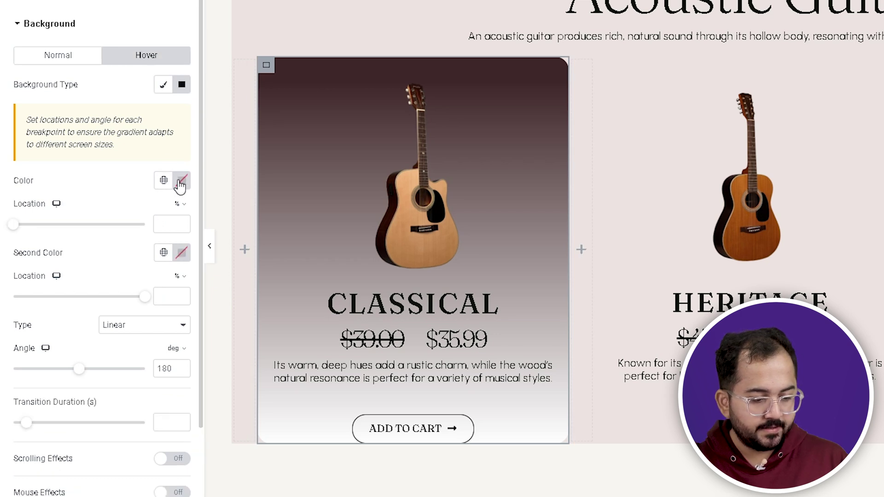
{"action": "left_click", "coordinate": [180, 182]}
{"action": "left_click", "coordinate": [143, 380]}
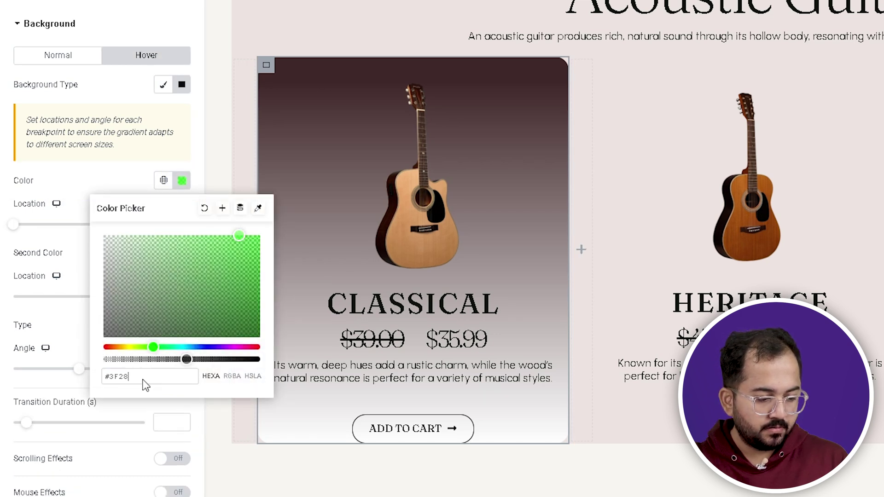
{"action": "type", "text": "#3F2828"}
{"action": "left_click", "coordinate": [222, 429]}
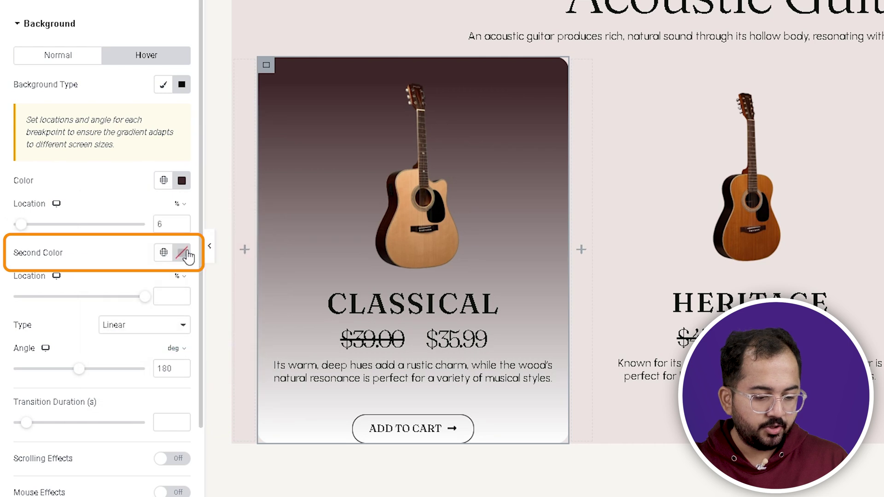
Step: Set the hover gradient's second color to #FF9602 at location 95%
{"action": "left_click", "coordinate": [181, 252]}
{"action": "left_click", "coordinate": [154, 445]}
{"action": "type", "text": "#FF9602"}
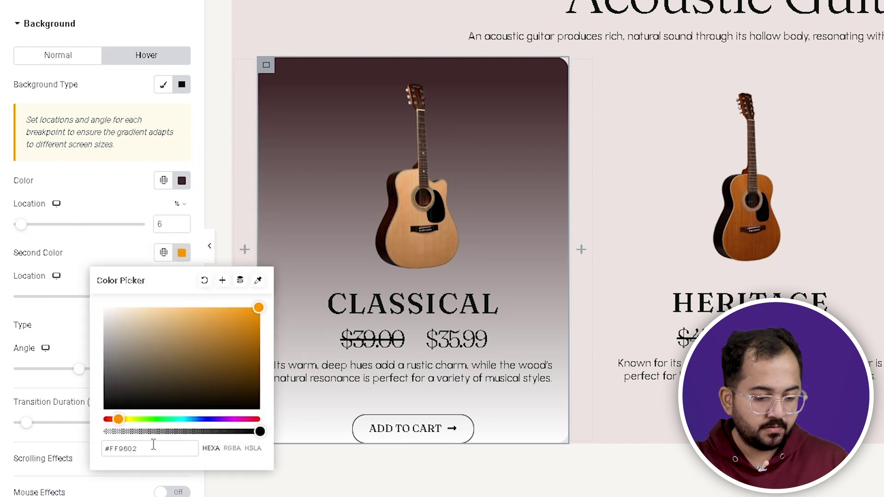
{"action": "key", "text": "Escape"}
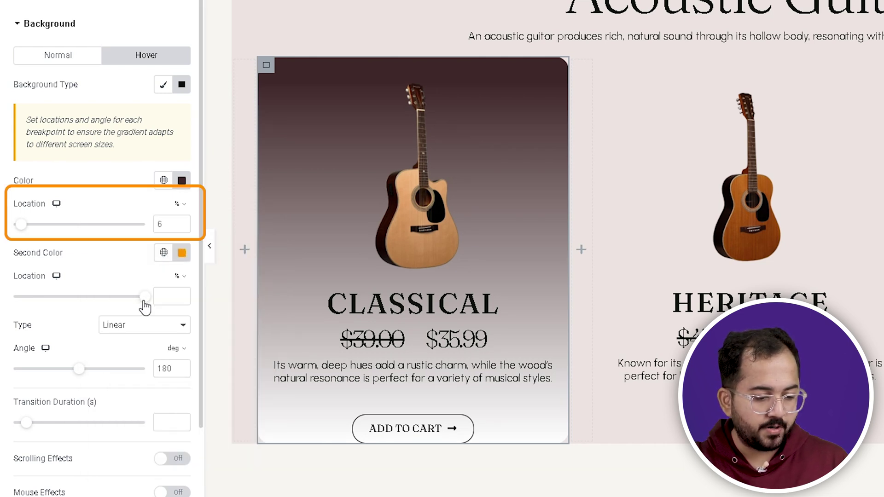
{"action": "left_click", "coordinate": [156, 297]}
{"action": "type", "text": "95"}
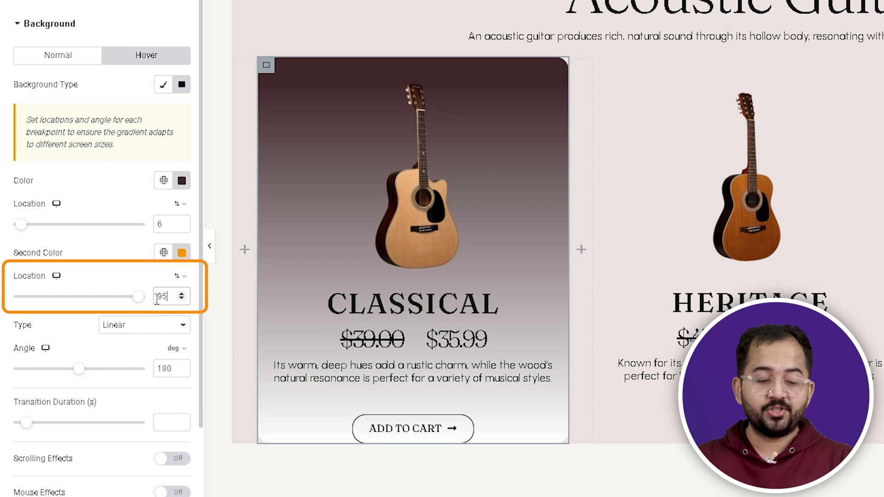
Step: Set the transition duration of the card's hover background to 1.5 seconds
{"action": "left_click", "coordinate": [166, 422]}
{"action": "type", "text": "1"}
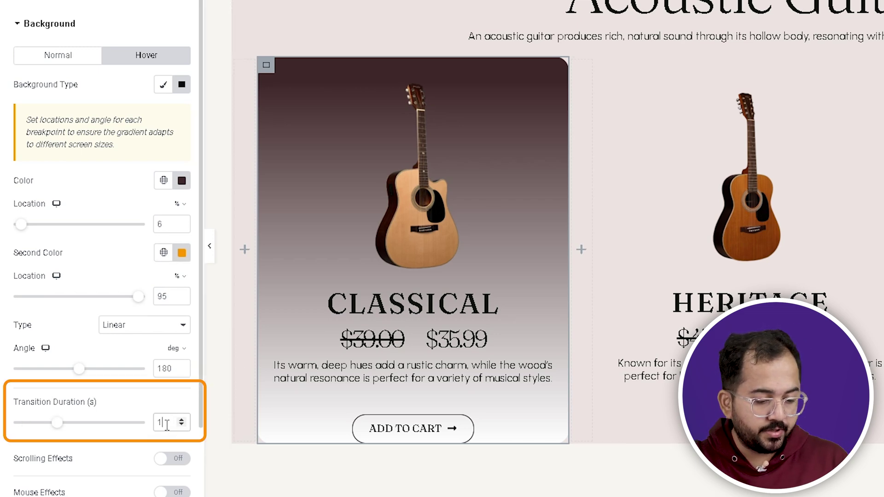
{"action": "type", "text": ".5"}
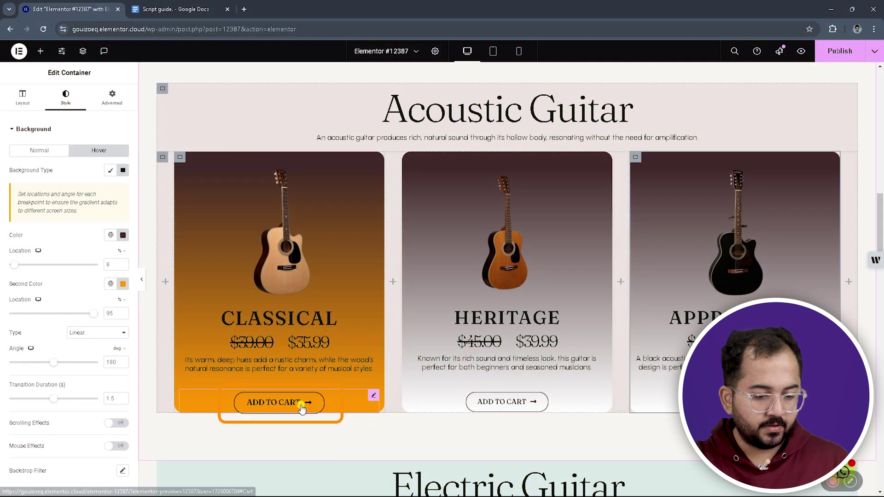
Step: Set the hover background color of the Classical card's Add to Cart button to #000000
{"action": "left_click", "coordinate": [300, 408]}
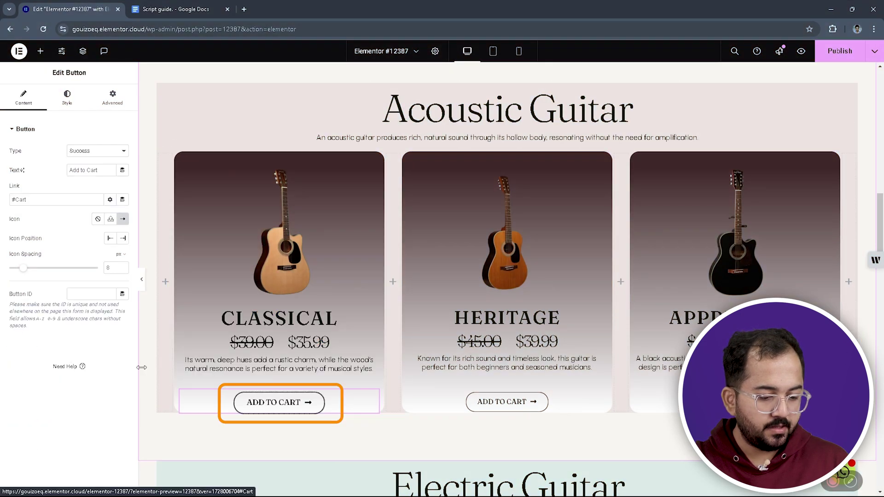
{"action": "left_click", "coordinate": [67, 98]}
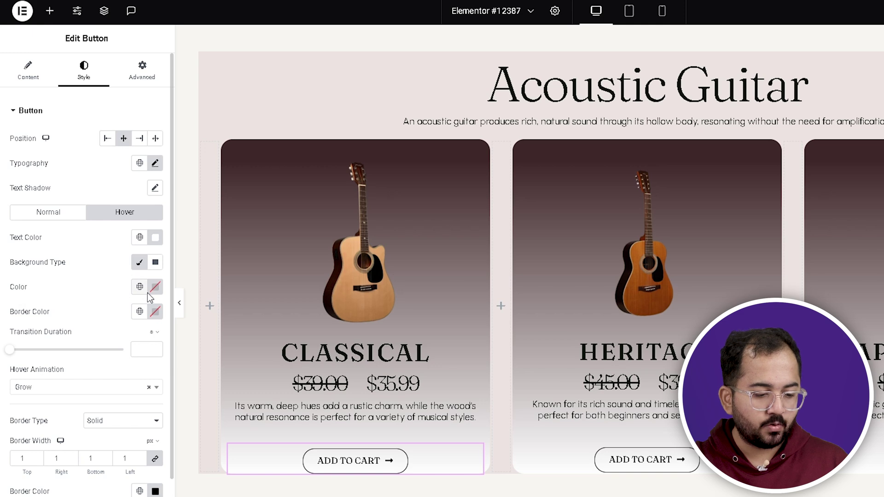
{"action": "left_click", "coordinate": [155, 288]}
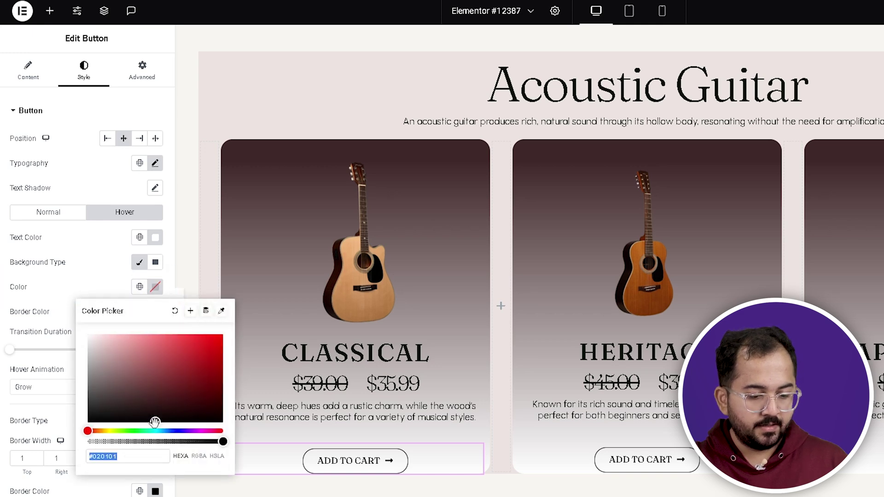
{"action": "type", "text": "#000000"}
{"action": "left_click", "coordinate": [95, 268]}
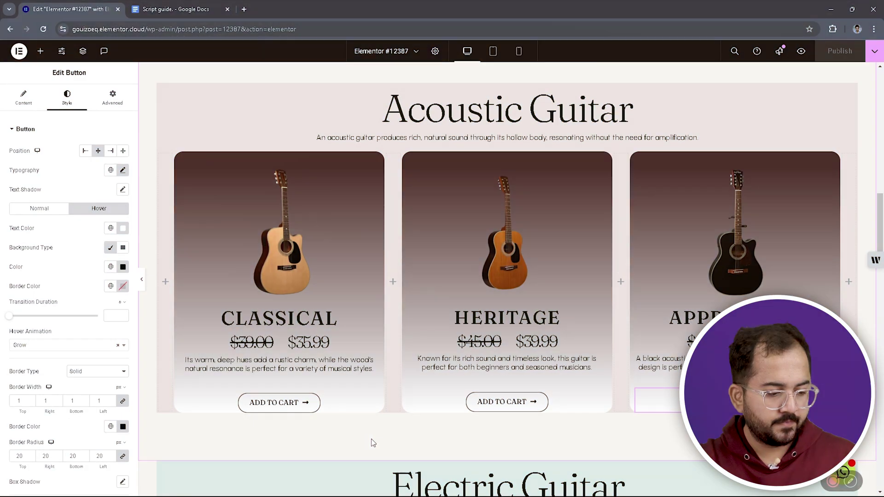
Step: Paste the copied show/hide and image-transform code into the Classical card container's custom CSS and review the preview page
{"action": "left_click", "coordinate": [180, 157]}
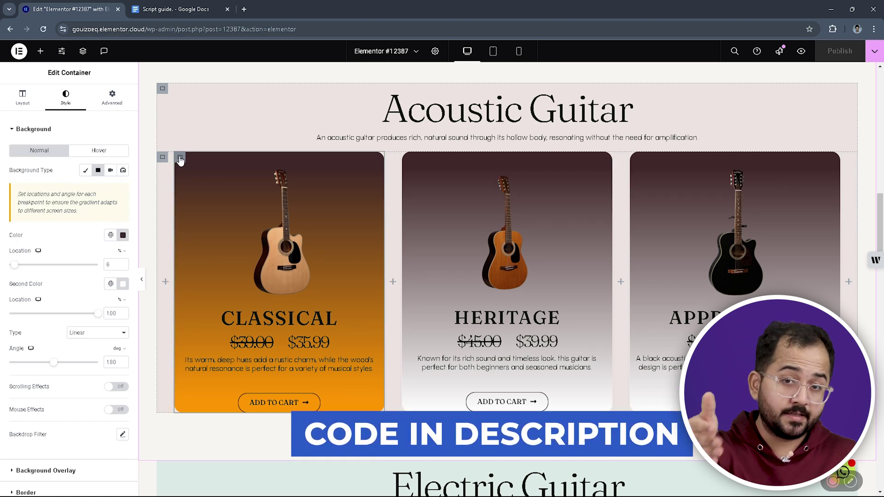
{"action": "left_click", "coordinate": [111, 97]}
{"action": "scroll", "coordinate": [69, 322], "scroll_direction": "down", "scroll_amount": 5}
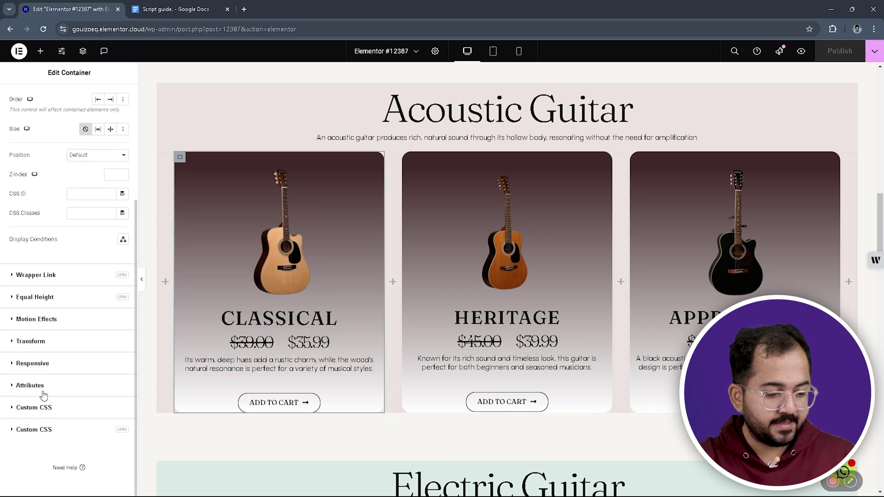
{"action": "left_click", "coordinate": [15, 409]}
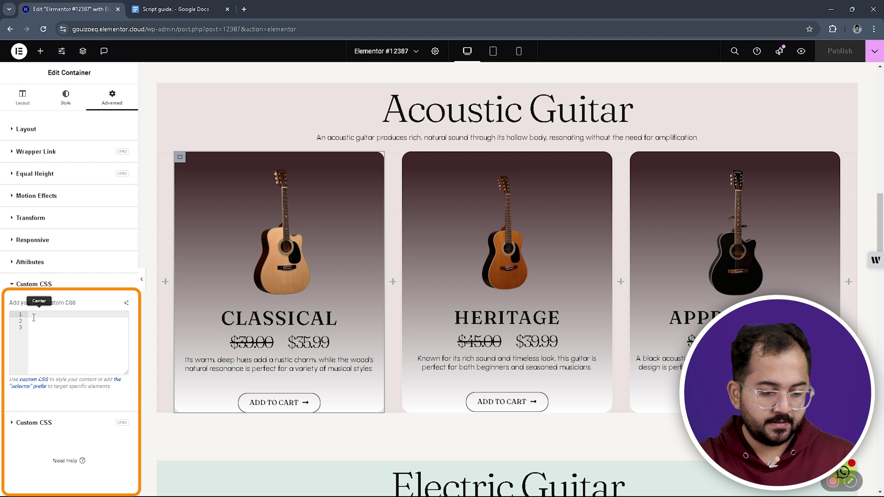
{"action": "key", "text": "ctrl+v"}
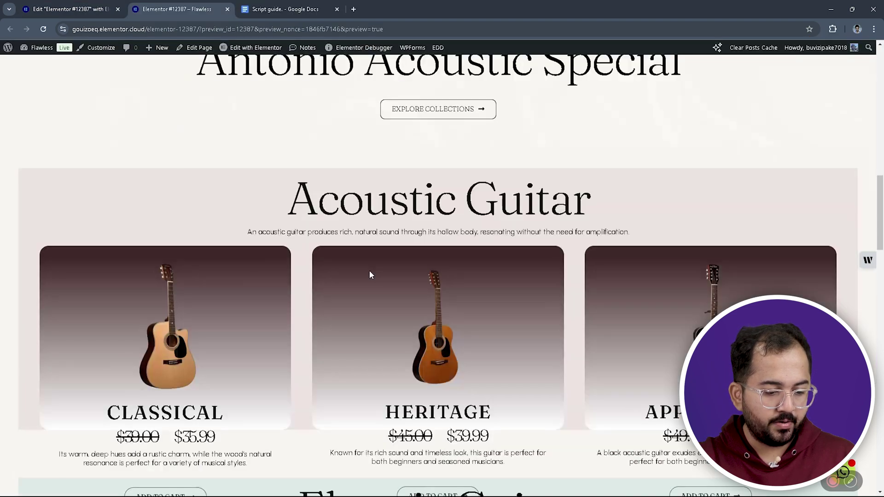
{"action": "scroll", "coordinate": [370, 271], "scroll_direction": "down", "scroll_amount": 4}
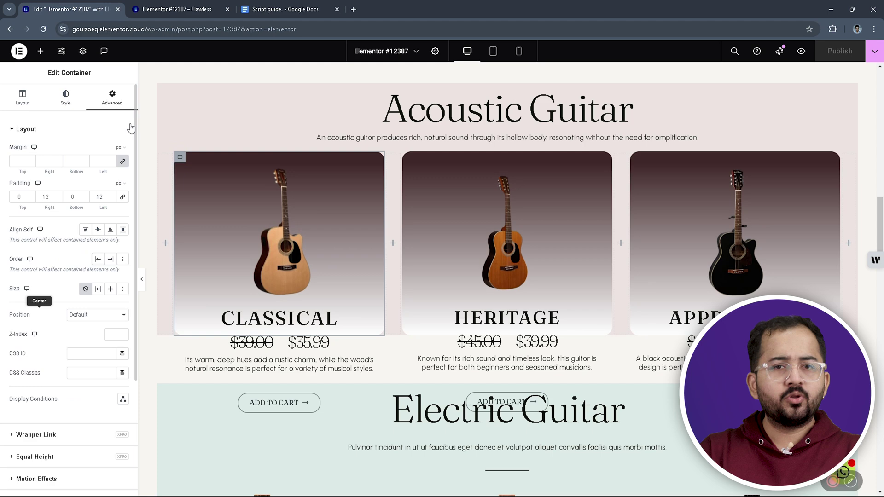
Step: Delete the "height: 400px;" line from the Classical card container's custom CSS
{"action": "scroll", "coordinate": [82, 244], "scroll_direction": "down", "scroll_amount": 4}
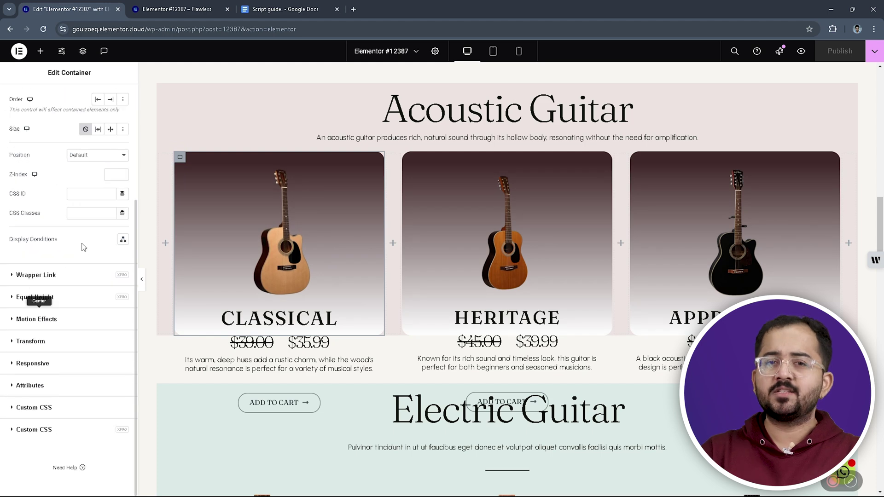
{"action": "left_click", "coordinate": [32, 407]}
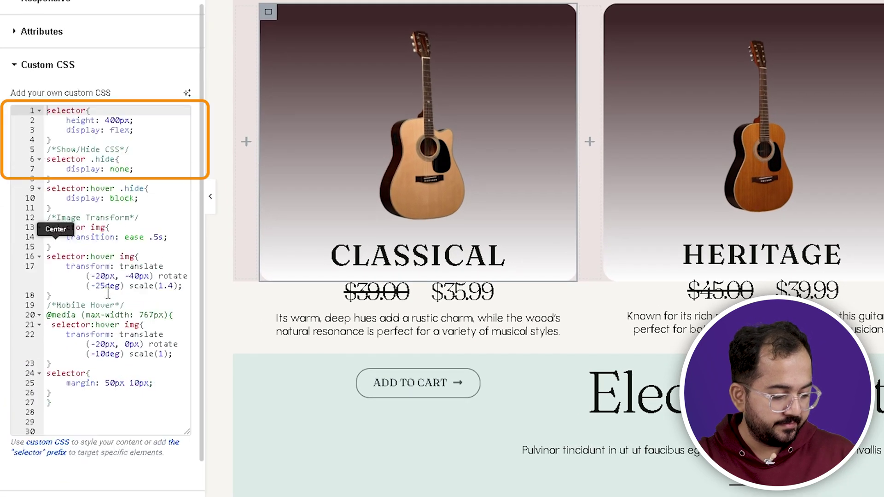
{"action": "left_click_drag", "start_coordinate": [139, 122], "coordinate": [41, 120]}
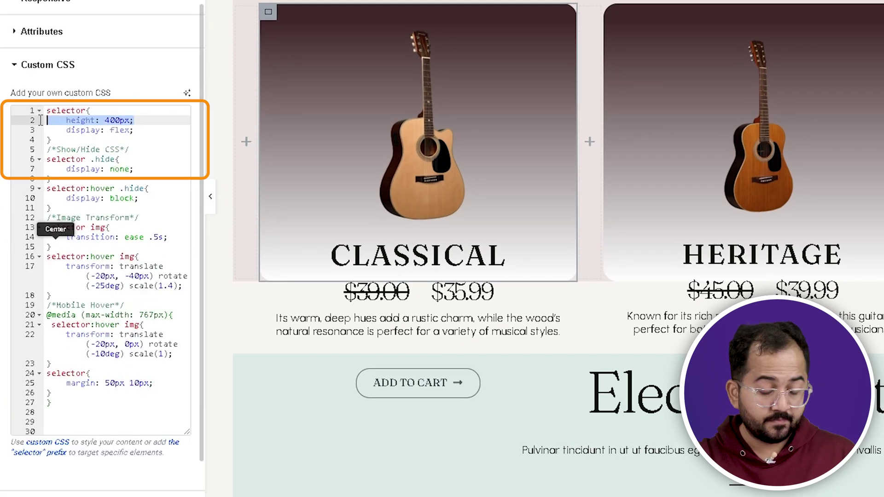
{"action": "key", "text": "BackSpace"}
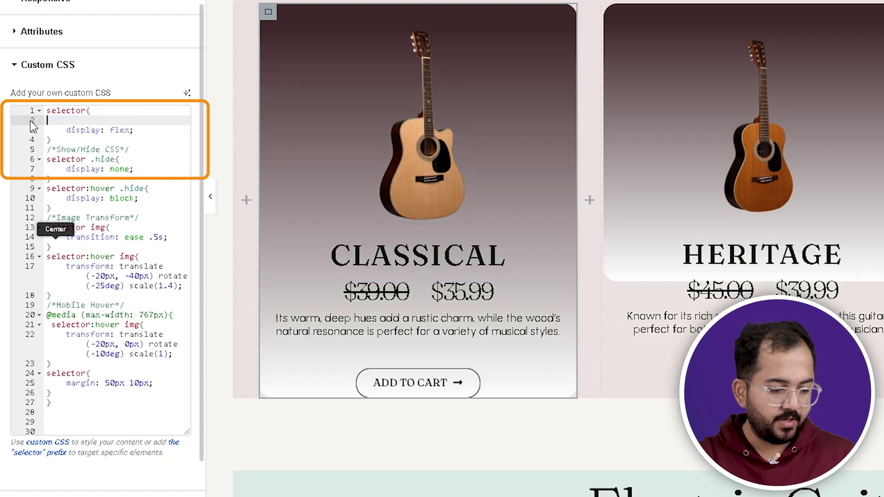
{"action": "key", "text": "BackSpace"}
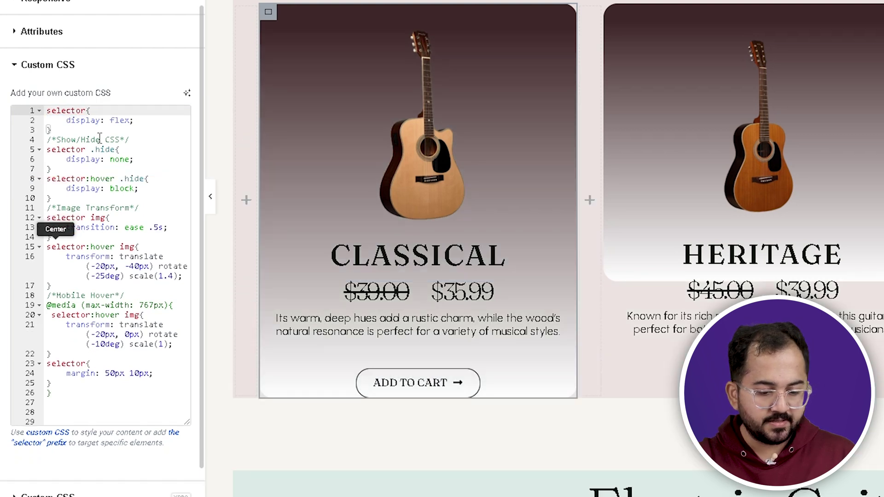
Step: Change the image transition in the custom CSS to "ease 1.5s"
{"action": "left_click", "coordinate": [148, 227]}
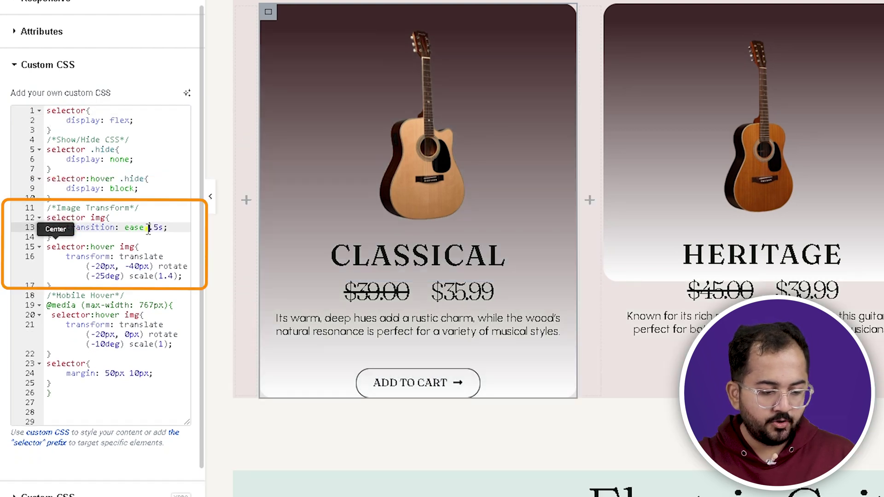
{"action": "type", "text": "1"}
{"action": "key", "text": "Escape"}
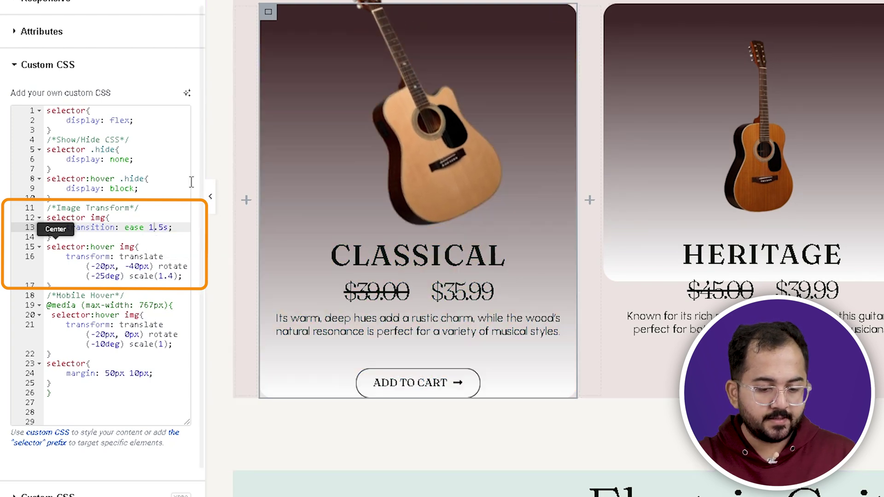
Step: Set the desktop hover image transform in the custom CSS to scale(1.5) and rotate(-20deg)
{"action": "left_click", "coordinate": [177, 276]}
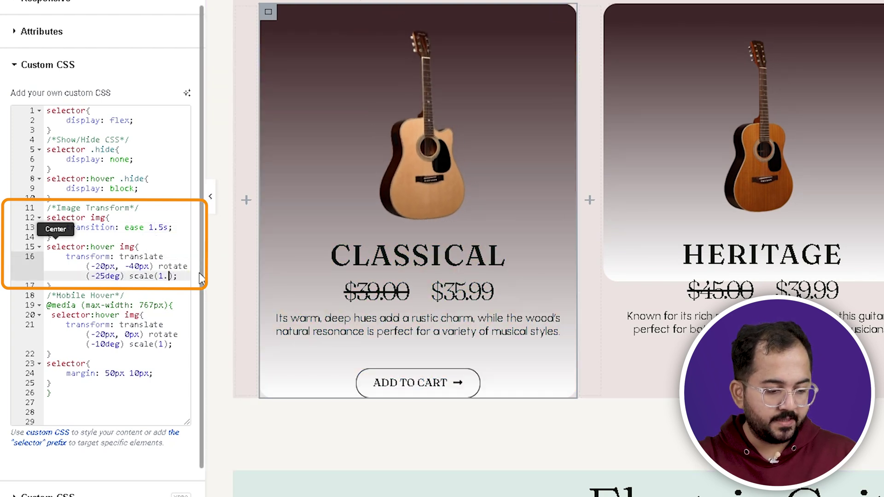
{"action": "type", "text": "5"}
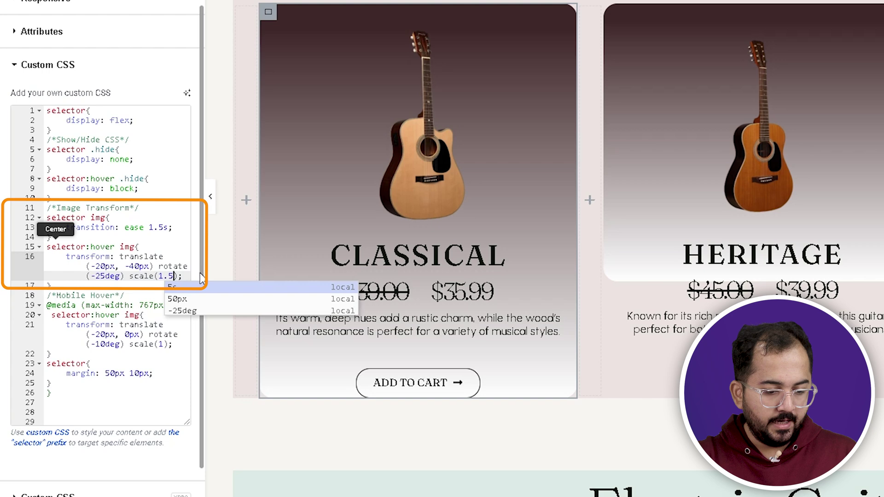
{"action": "left_click", "coordinate": [222, 261]}
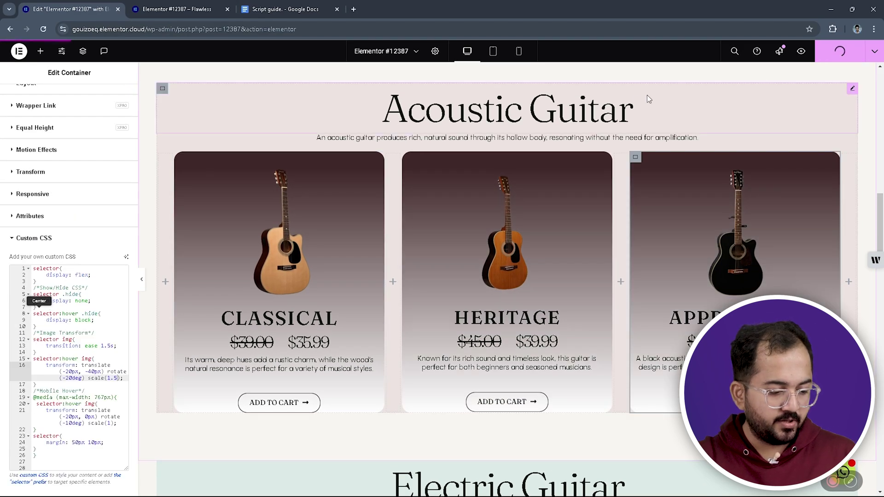
Step: Switch to the mobile portrait view and set the mobile hover image transform in the Classical card's custom CSS to scale(1.2)
{"action": "key", "text": "ctrl+Tab"}
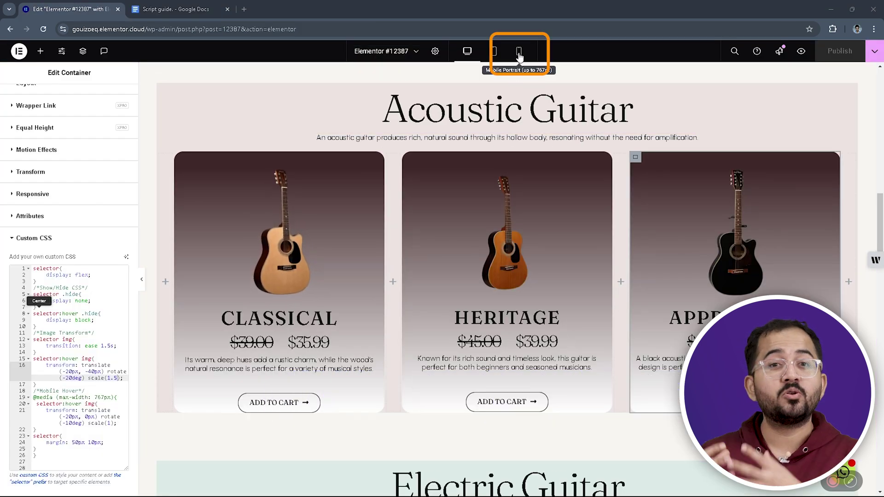
{"action": "left_click", "coordinate": [518, 53]}
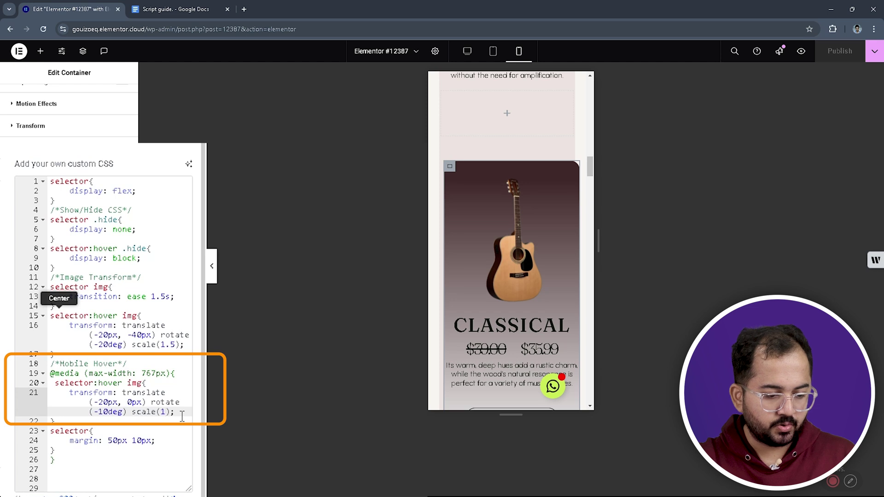
{"action": "type", "text": ".1"}
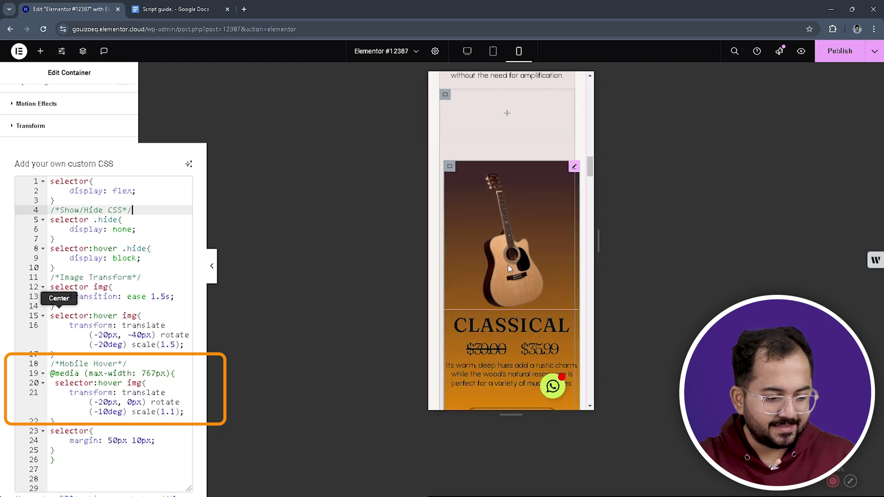
{"action": "left_click", "coordinate": [175, 413]}
{"action": "key", "text": "BackSpace"}
{"action": "type", "text": "2"}
{"action": "left_click", "coordinate": [173, 268]}
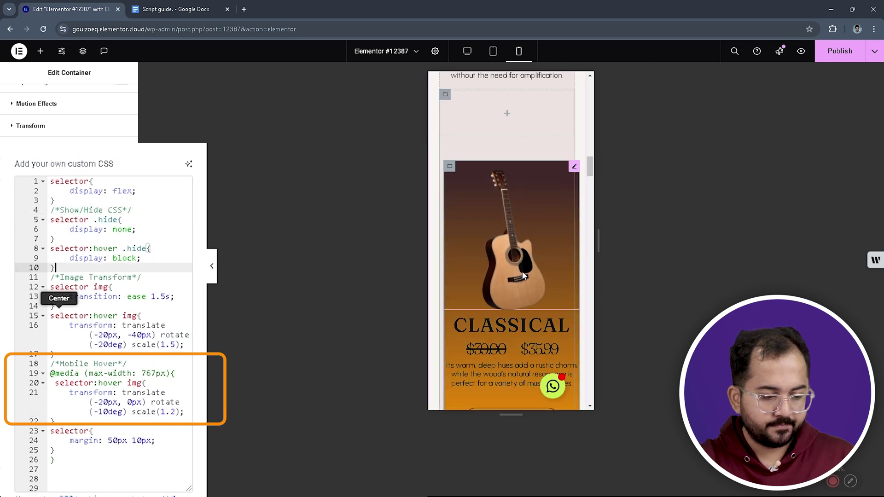
Step: Set the Apprentice heading's typography size to 38 px for the mobile layout
{"action": "scroll", "coordinate": [522, 276], "scroll_direction": "down", "scroll_amount": 4}
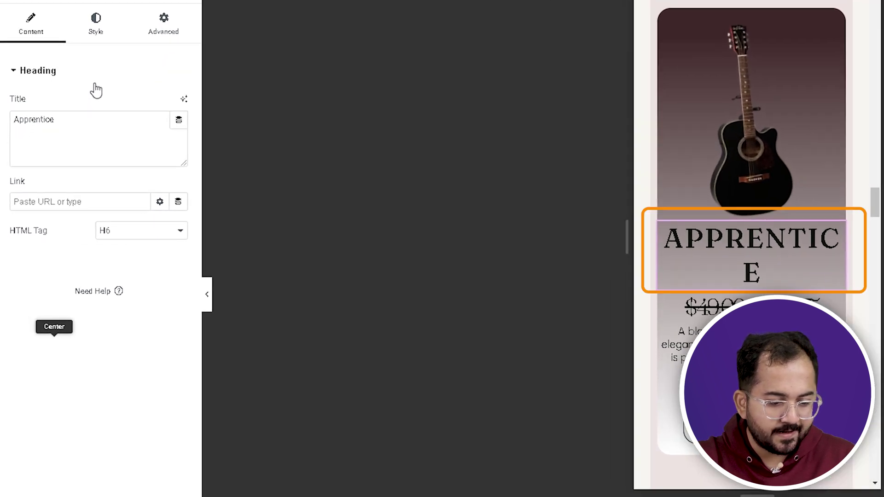
{"action": "left_click", "coordinate": [98, 32]}
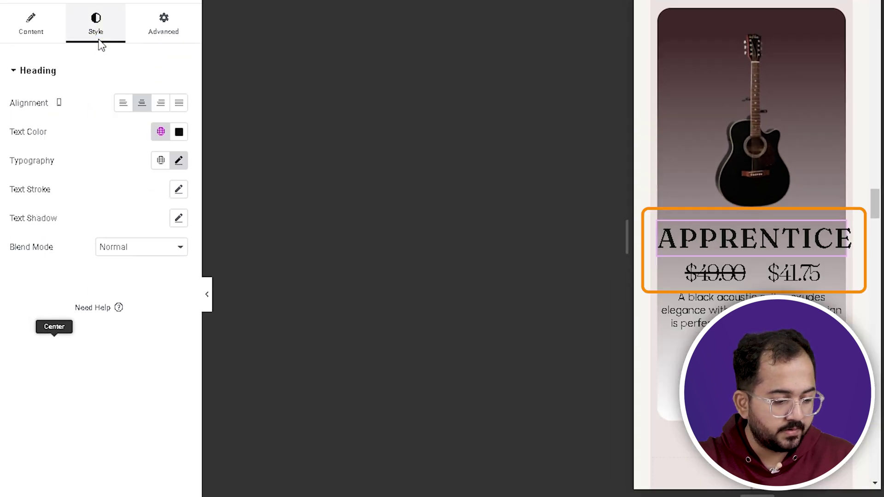
{"action": "left_click", "coordinate": [179, 161]}
{"action": "left_click", "coordinate": [168, 270]}
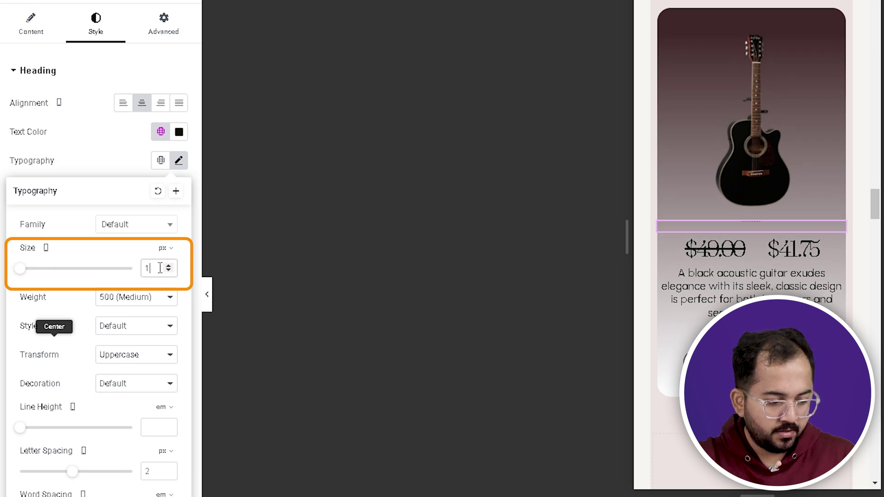
{"action": "left_click_drag", "start_coordinate": [160, 269], "coordinate": [98, 268]}
{"action": "type", "text": "38"}
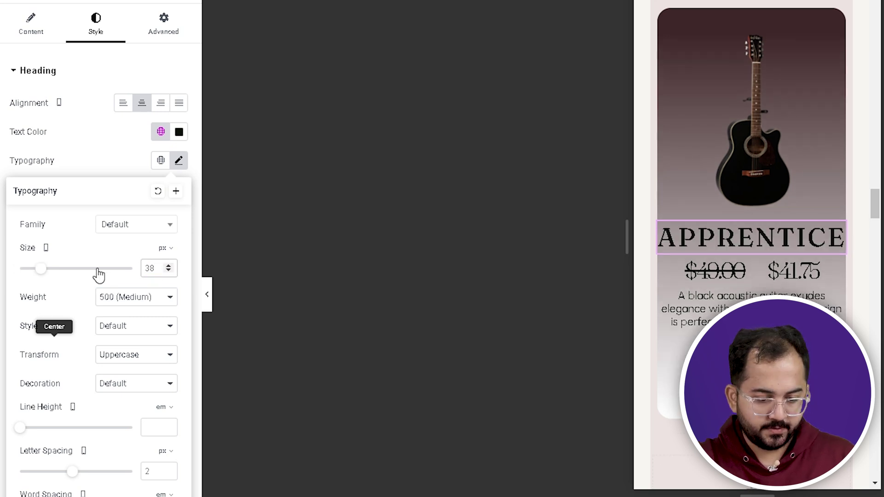
{"action": "left_click", "coordinate": [235, 266]}
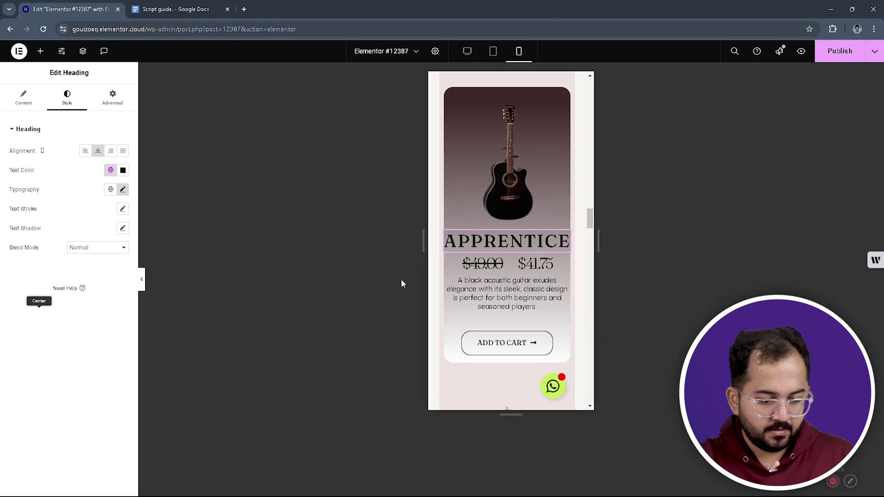